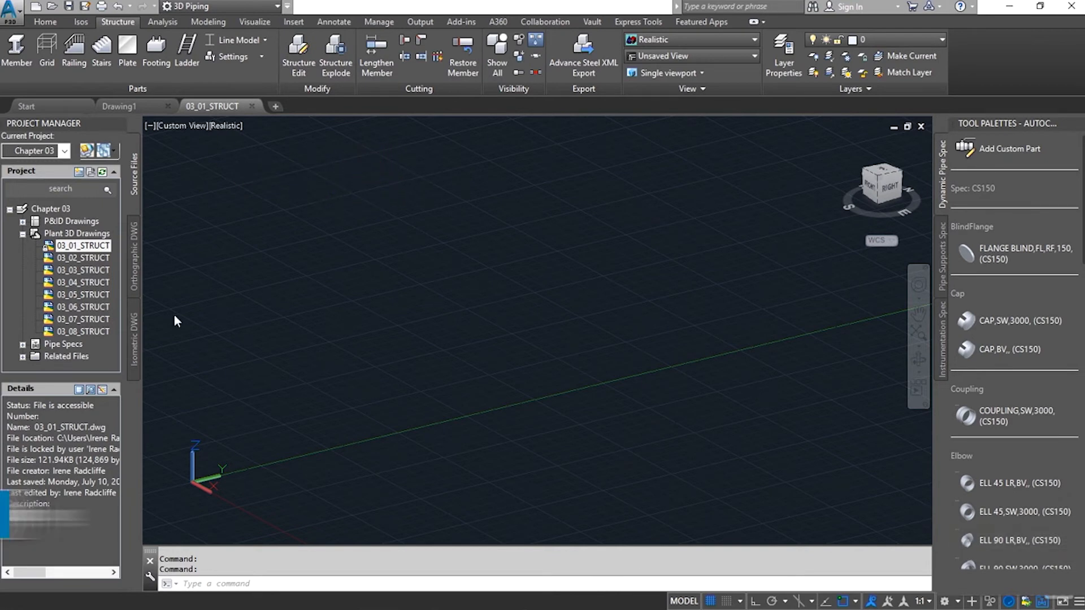
# - Open the 03_02_STRUCT drawing and start creating a structural grid
pyautogui.doubleClick(80, 258)
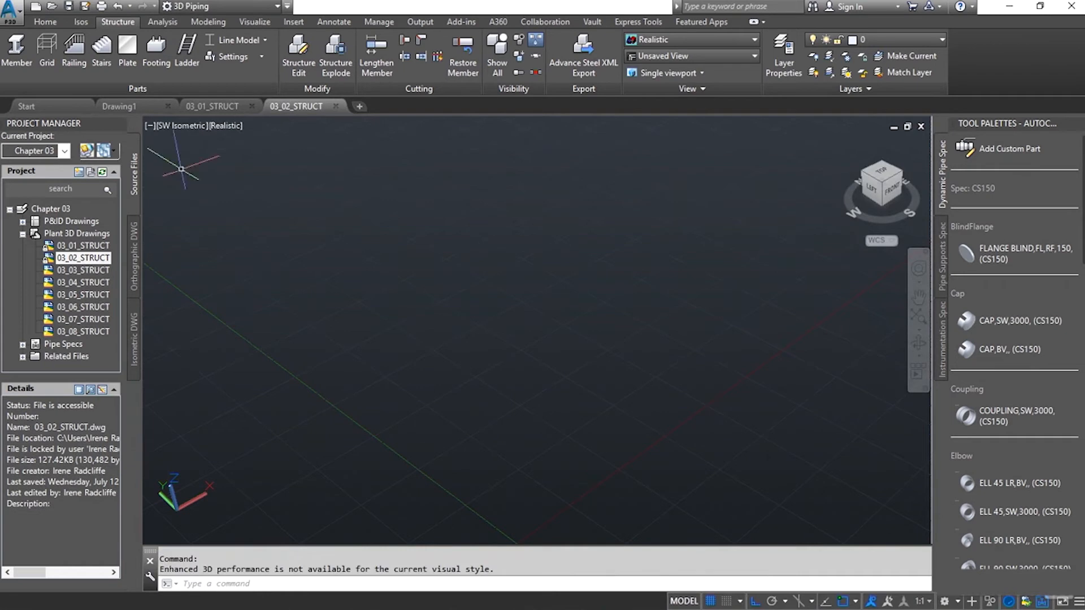
pyautogui.click(50, 63)
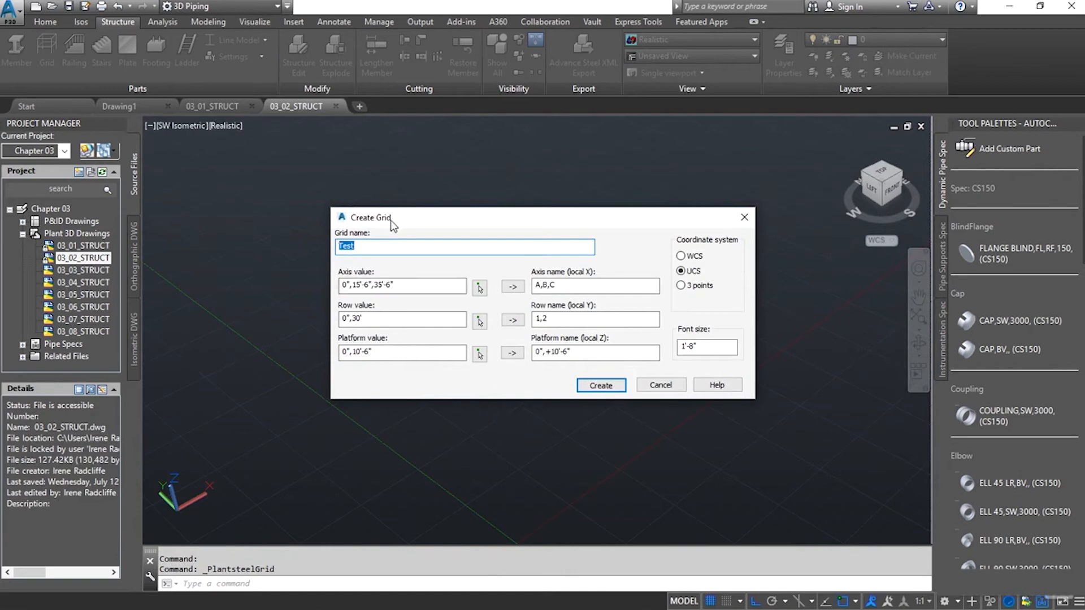
pyautogui.moveTo(408, 219); pyautogui.dragTo(379, 163)
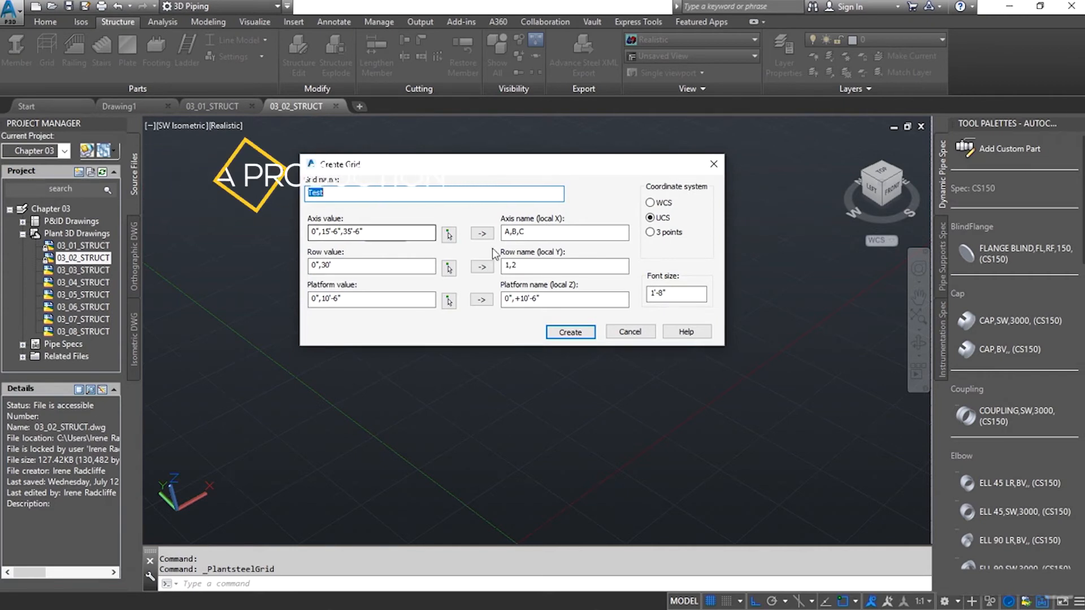
pyautogui.moveTo(596, 165)
pyautogui.mouseDown()
pyautogui.moveTo(583, 330)
pyautogui.moveTo(608, 162)
pyautogui.mouseUp()
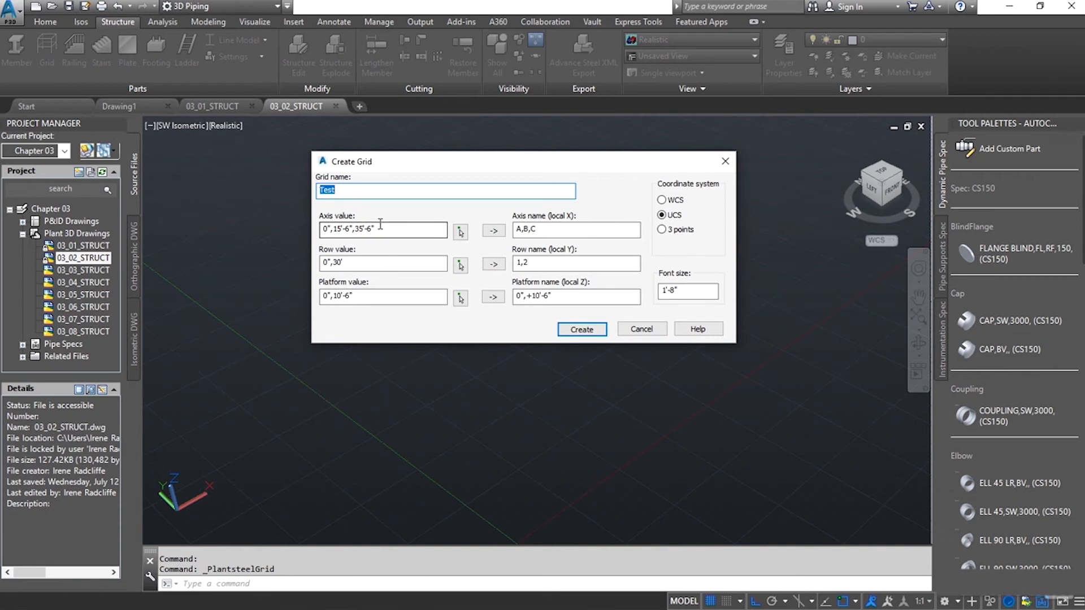
# - Set the grid's axis values to 0", 20' and 40'
pyautogui.moveTo(333, 229); pyautogui.dragTo(351, 227)
pyautogui.write('20')
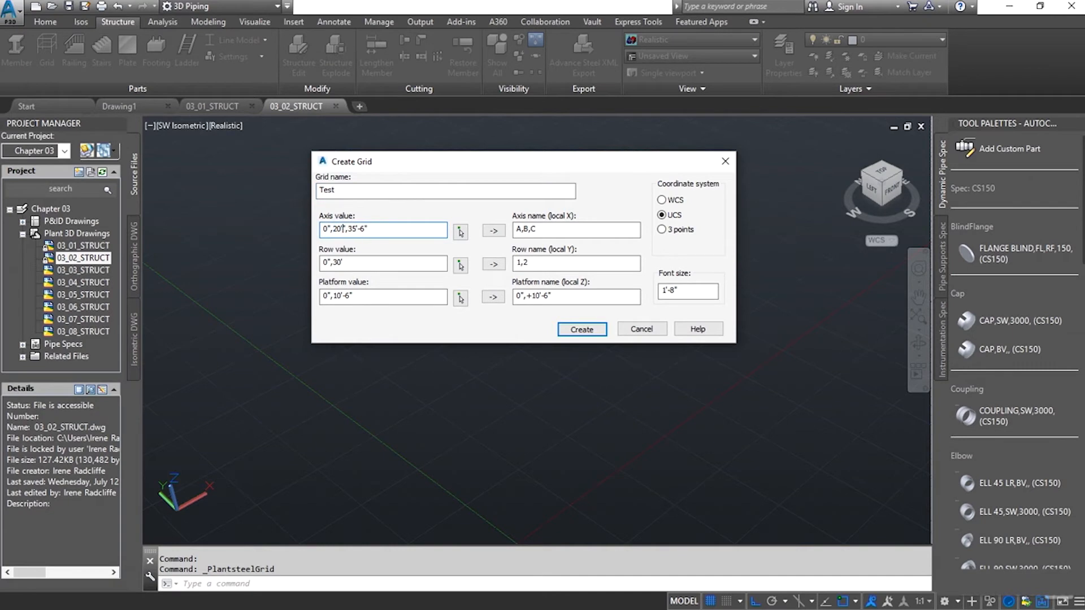
pyautogui.moveTo(345, 229); pyautogui.dragTo(367, 232)
pyautogui.write("40'")
# - Set both the row values and the platform values to 0" and 20', and regenerate the platform names from the values
pyautogui.click(354, 263)
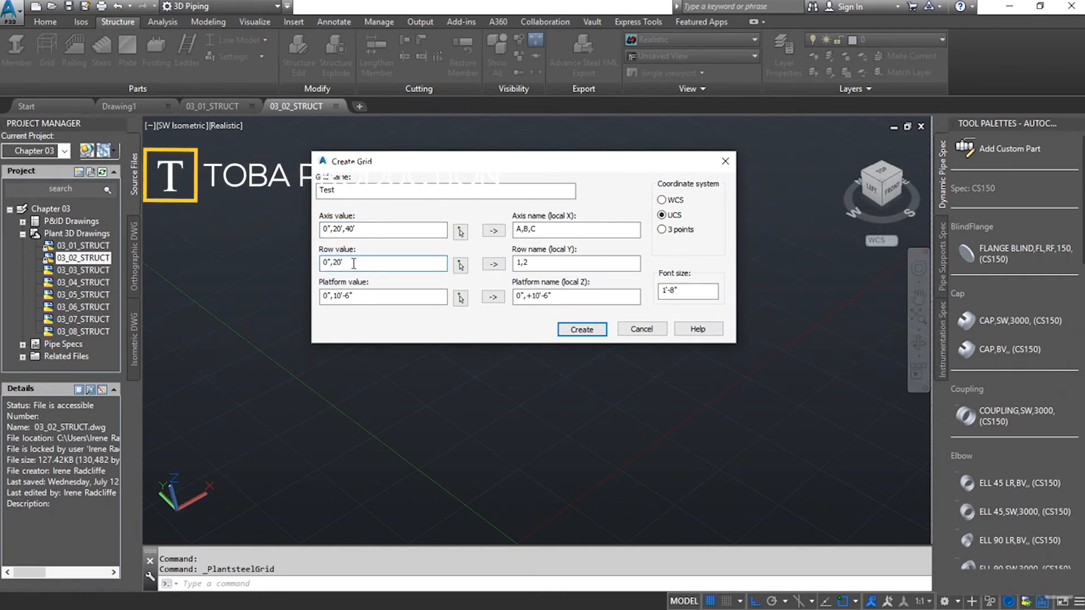
pyautogui.doubleClick(340, 297)
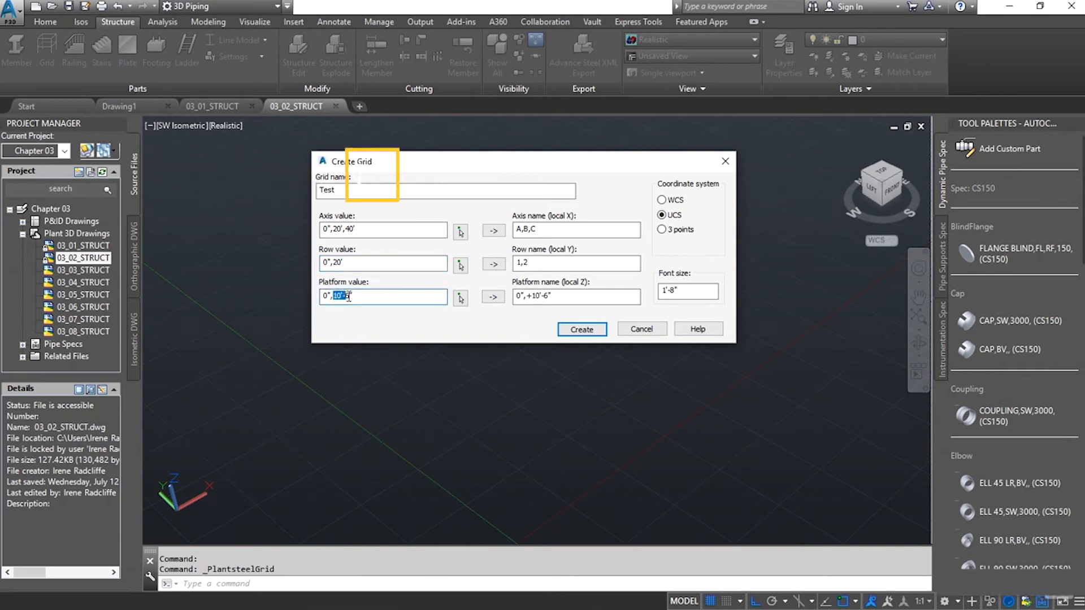
pyautogui.write("20'")
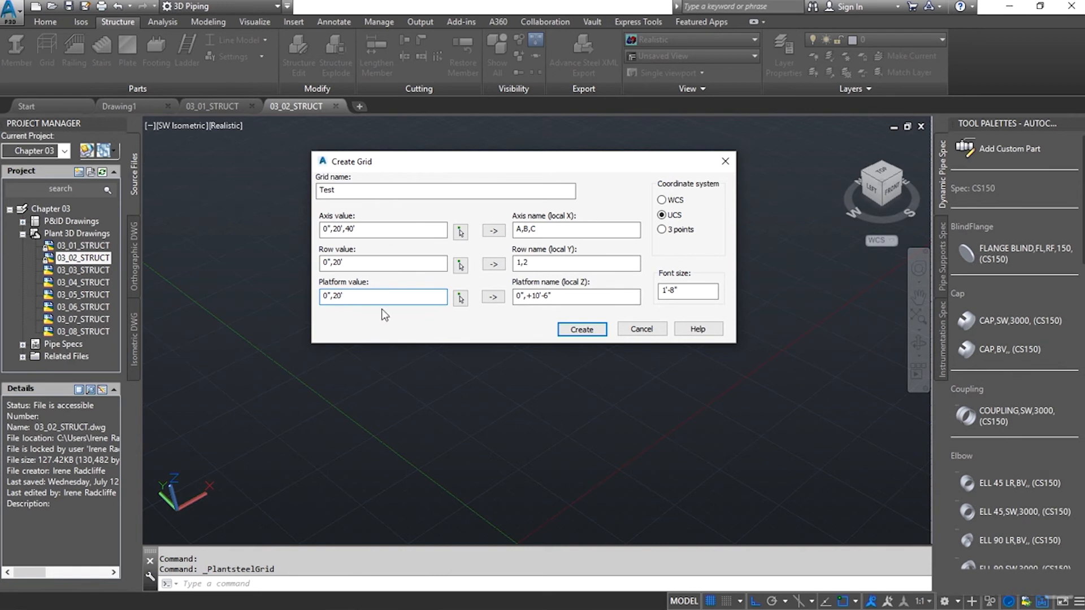
pyautogui.click(496, 299)
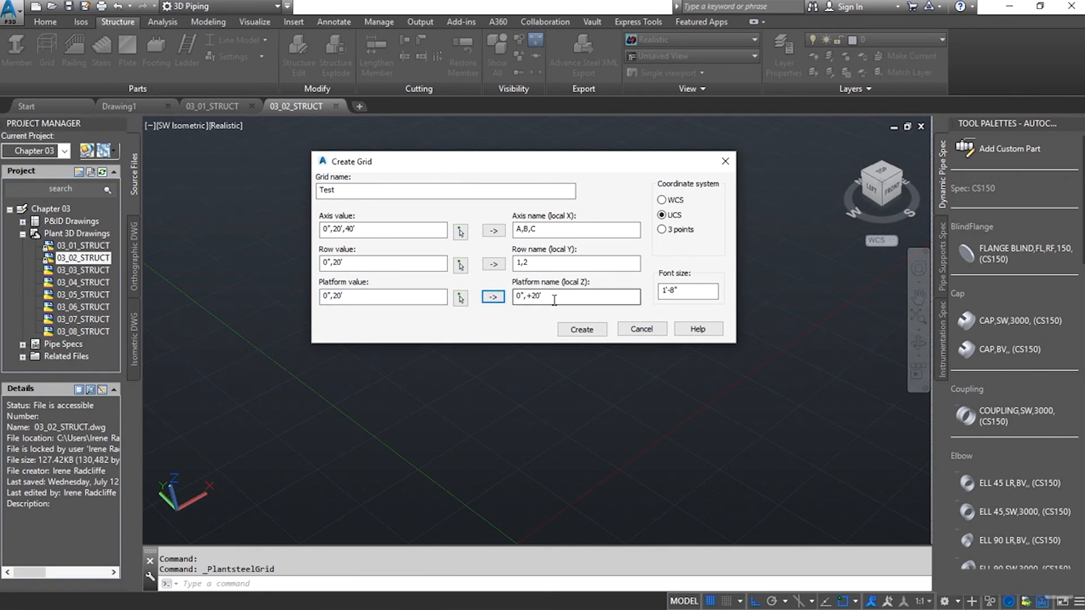
# - Add a fourth axis value of 60' to the grid and regenerate the axis names as A,B,C,D
pyautogui.click(388, 230)
pyautogui.write(',60')
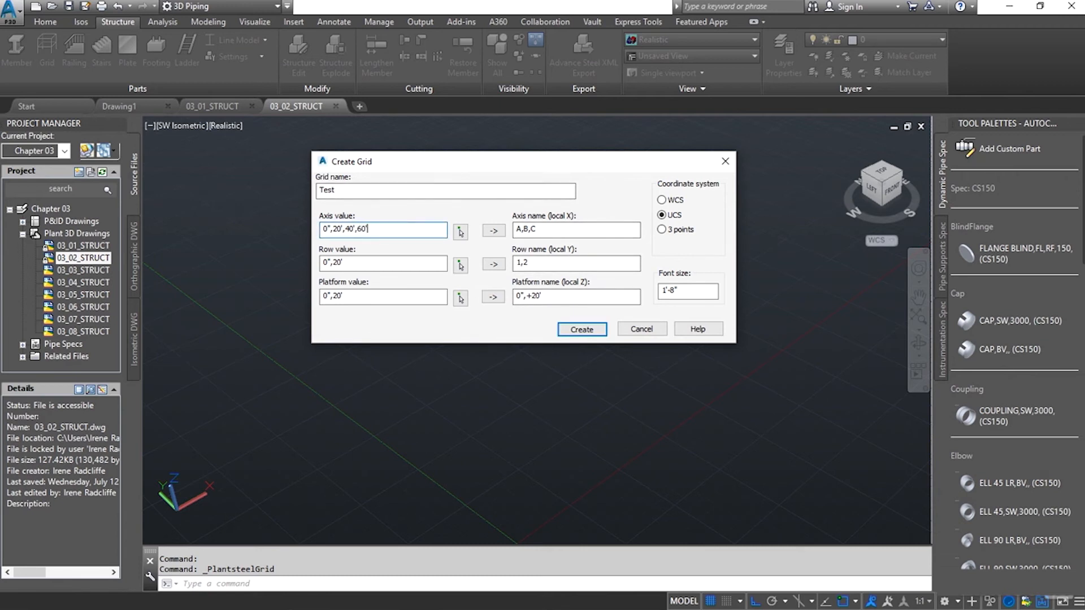
pyautogui.click(512, 233)
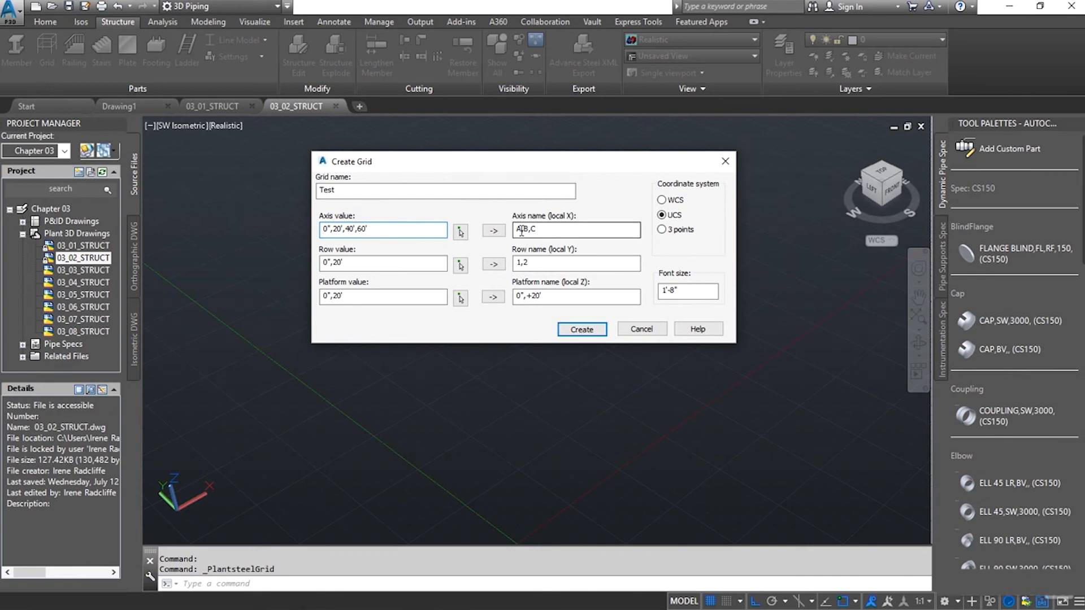
pyautogui.click(385, 230)
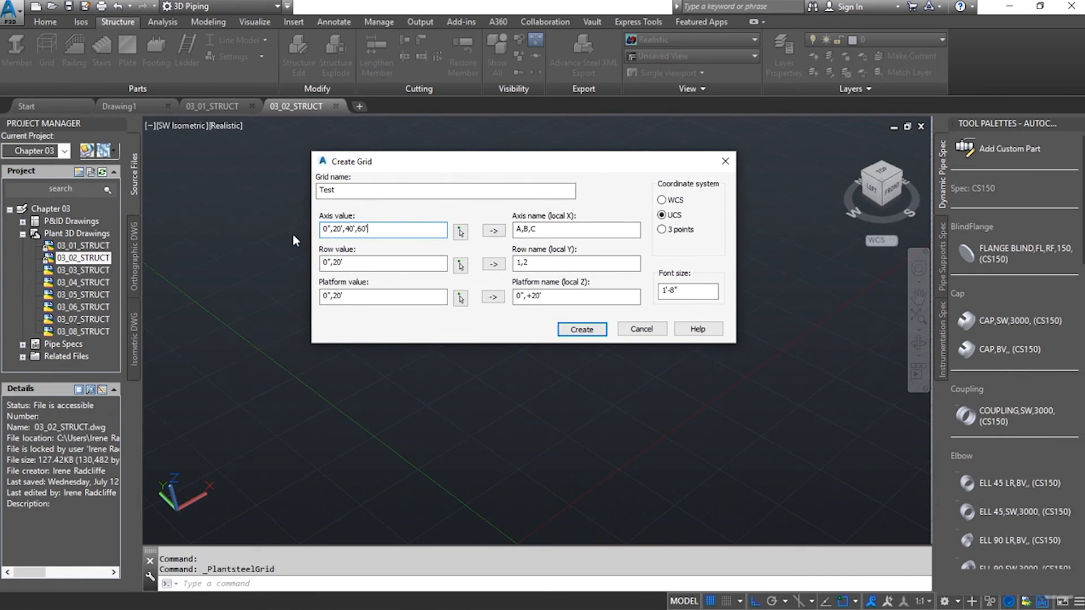
pyautogui.click(494, 231)
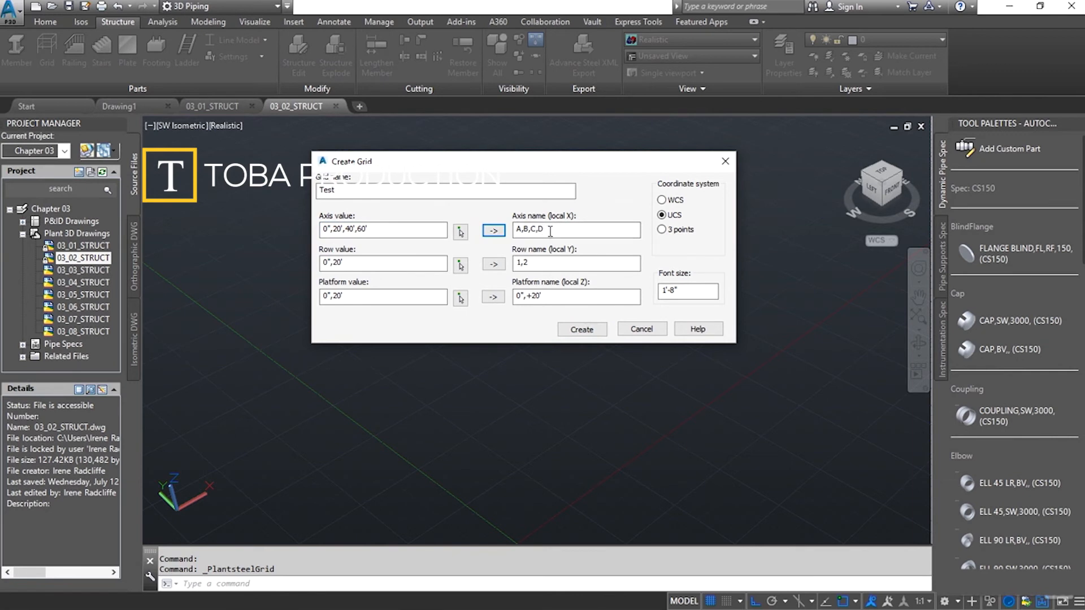
# - Remove the 60' axis value from the grid and regenerate the axis names as A,B,C
pyautogui.click(400, 230)
pyautogui.press('BackSpace')
pyautogui.press('BackSpace')
pyautogui.press('BackSpace')
pyautogui.press('BackSpace')
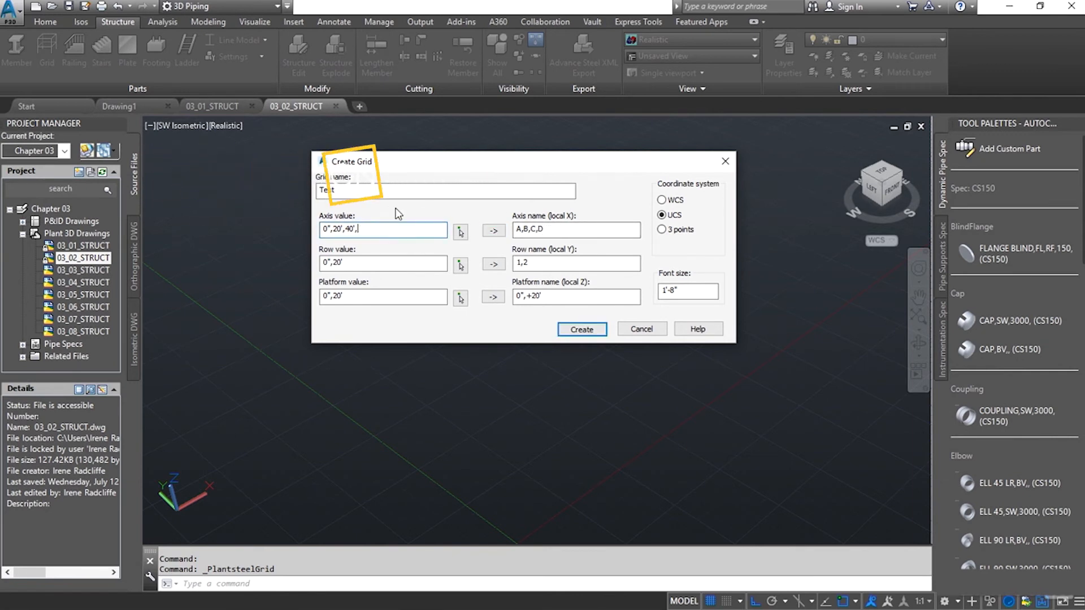
pyautogui.click(493, 231)
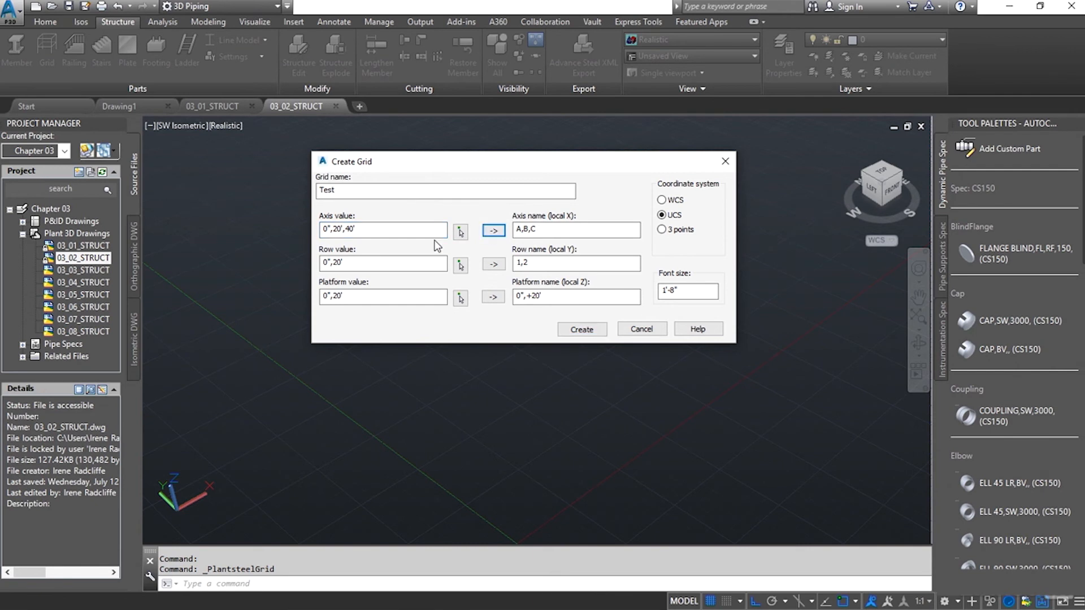
# - Name the grid Structure and create it in the drawing
pyautogui.doubleClick(327, 190)
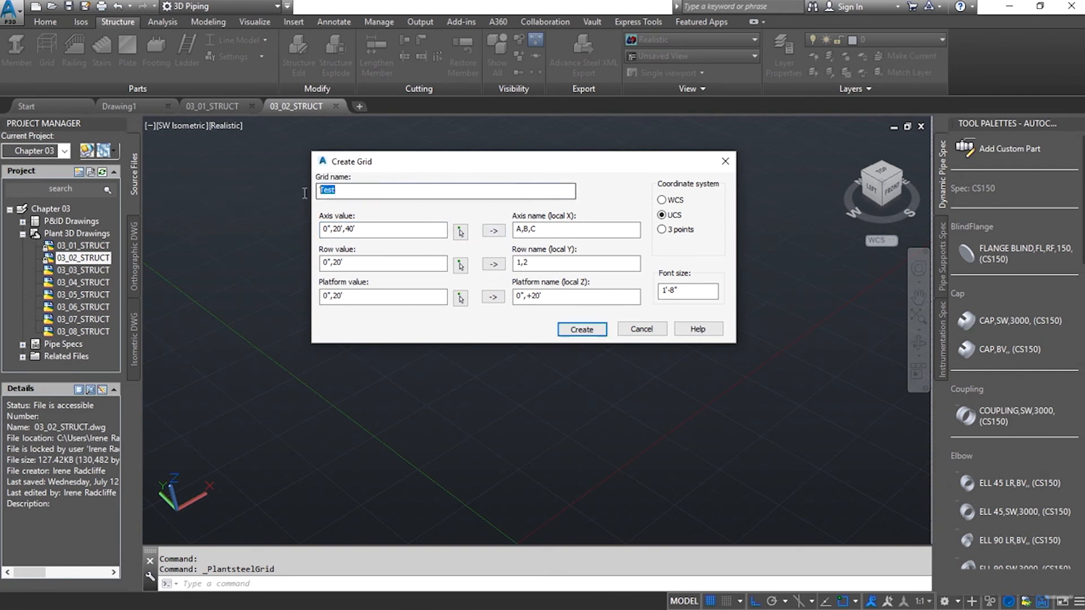
pyautogui.write('Structure')
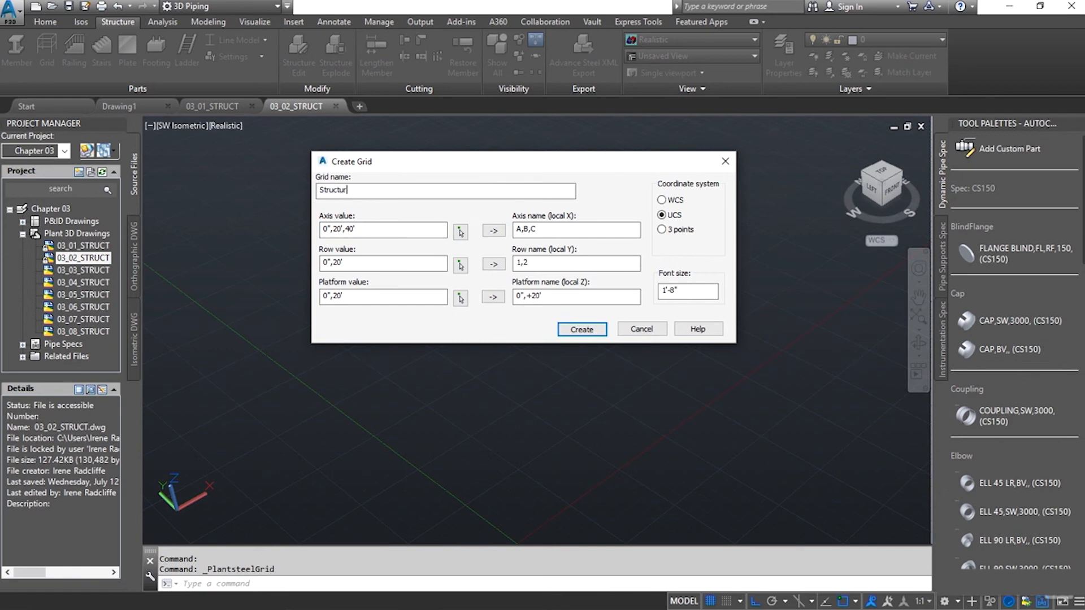
pyautogui.click(588, 334)
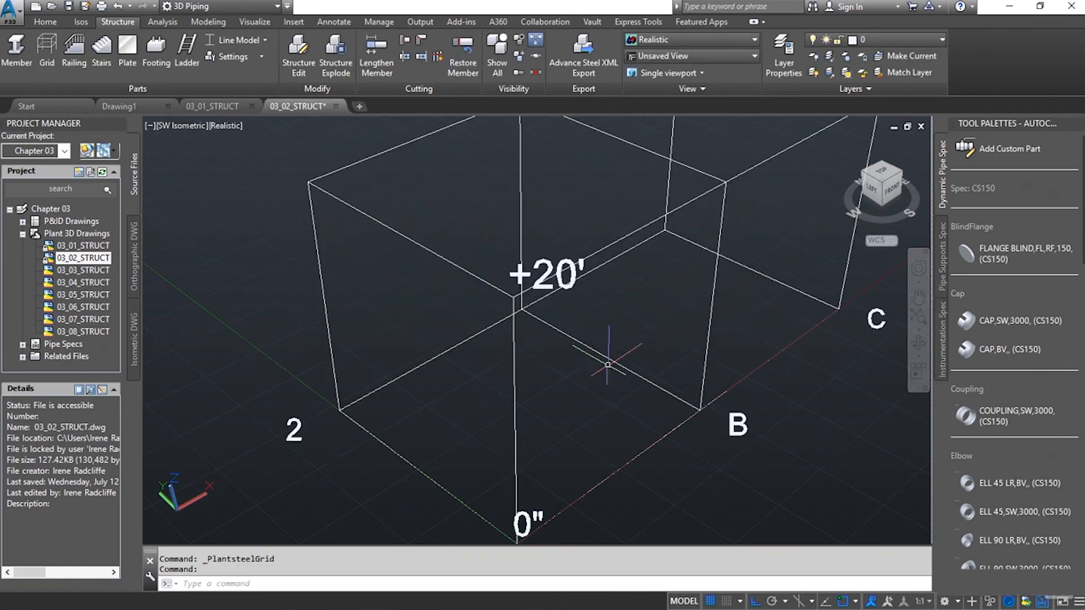
pyautogui.scroll(-1, 627, 367)
pyautogui.scroll(-2, 638, 383)
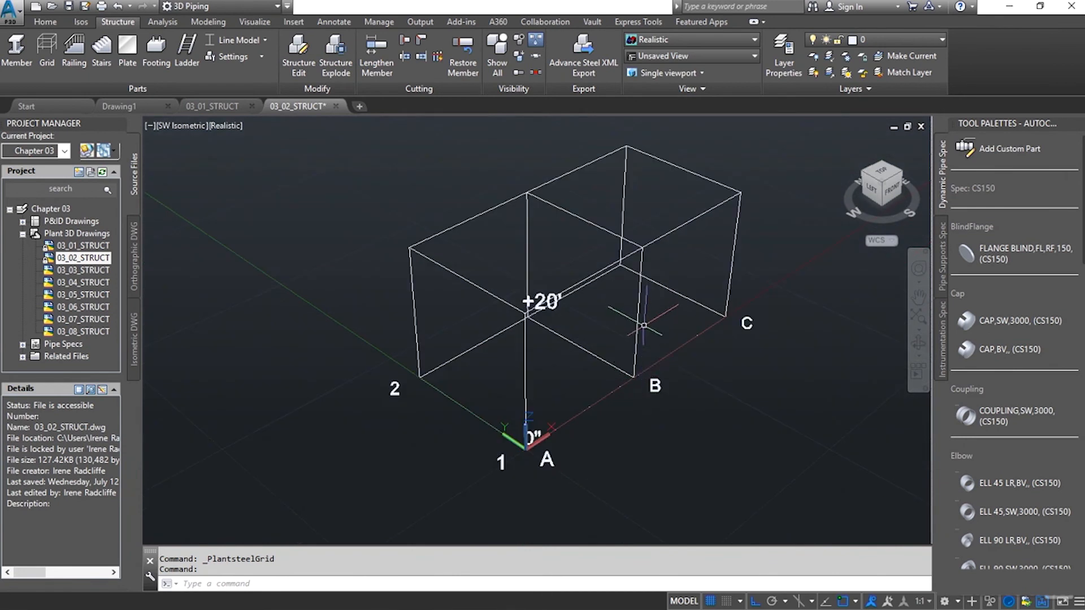
pyautogui.moveTo(627, 337); pyautogui.dragTo(581, 358, button='middle')
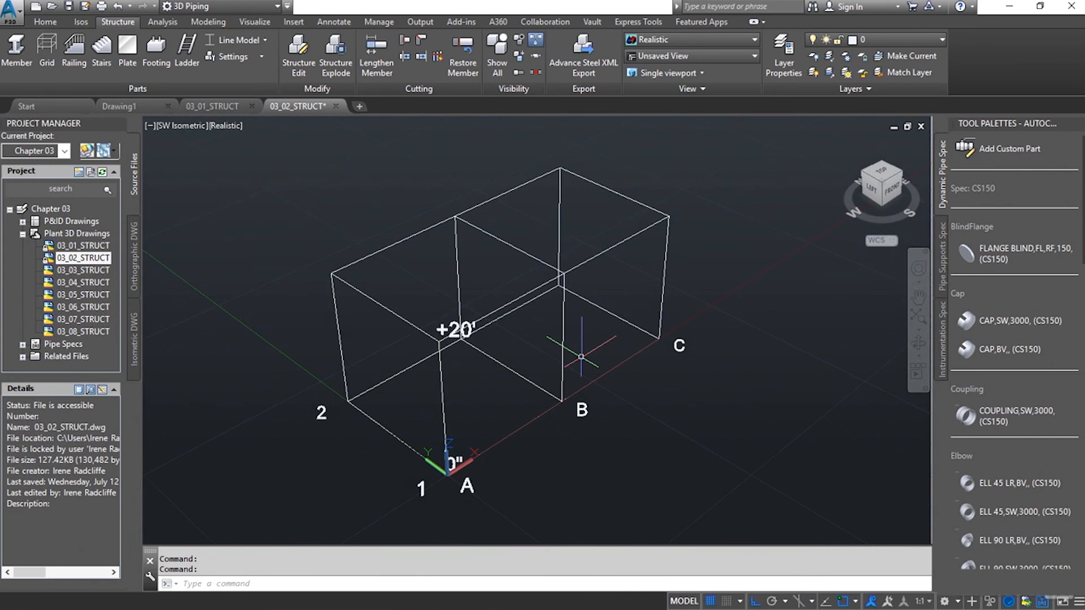
# - Examine the properties of the new structure grid, including its layer and grid name
pyautogui.click(510, 188)
pyautogui.rightClick(510, 189)
pyautogui.click(497, 516)
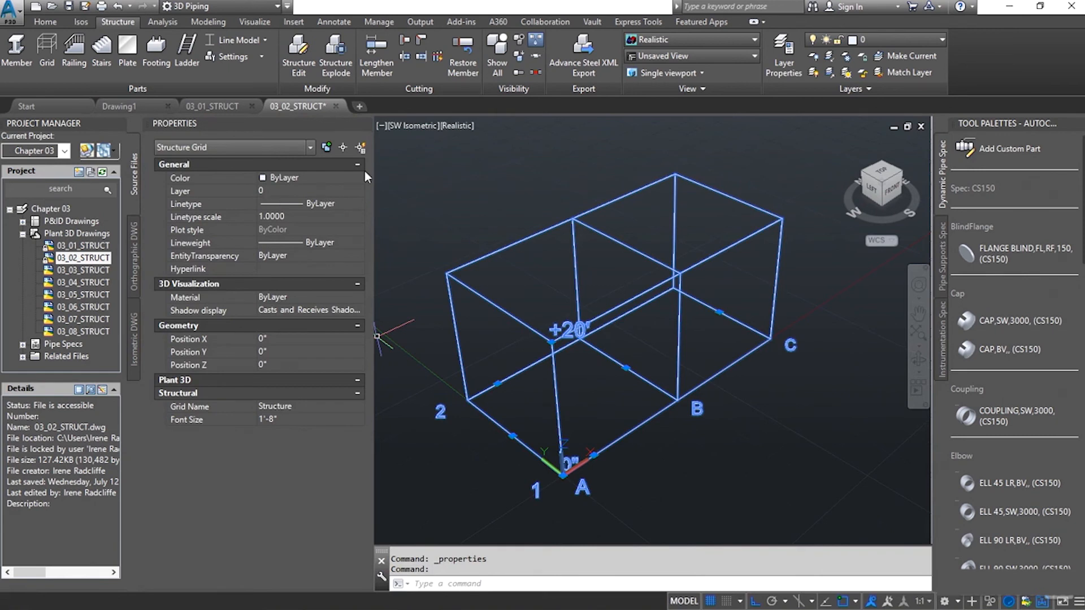
pyautogui.click(364, 124)
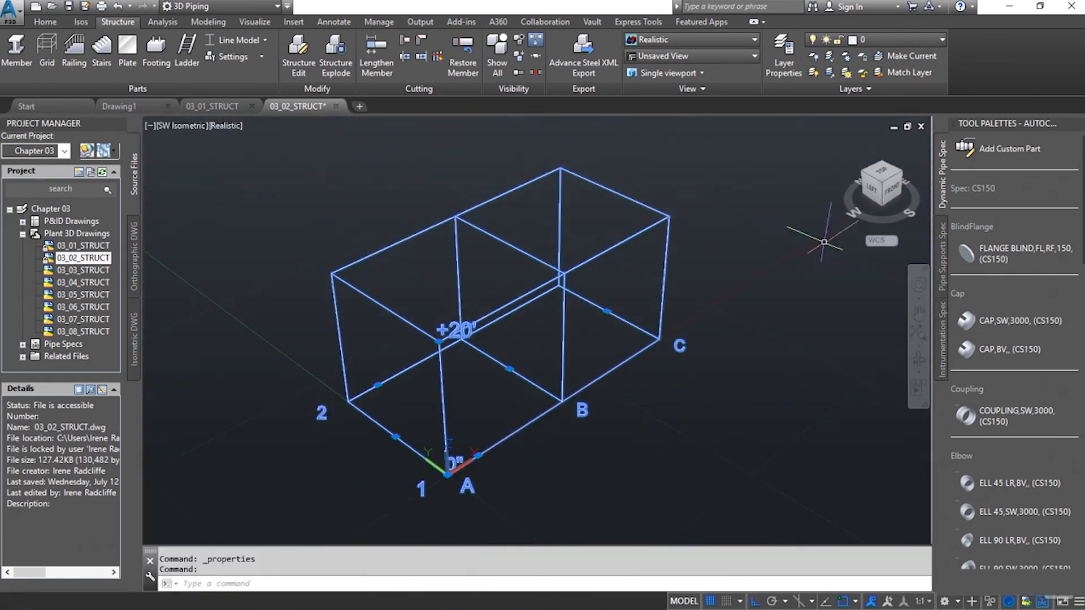
# - Create two new layers named Grid and Steel
pyautogui.click(784, 56)
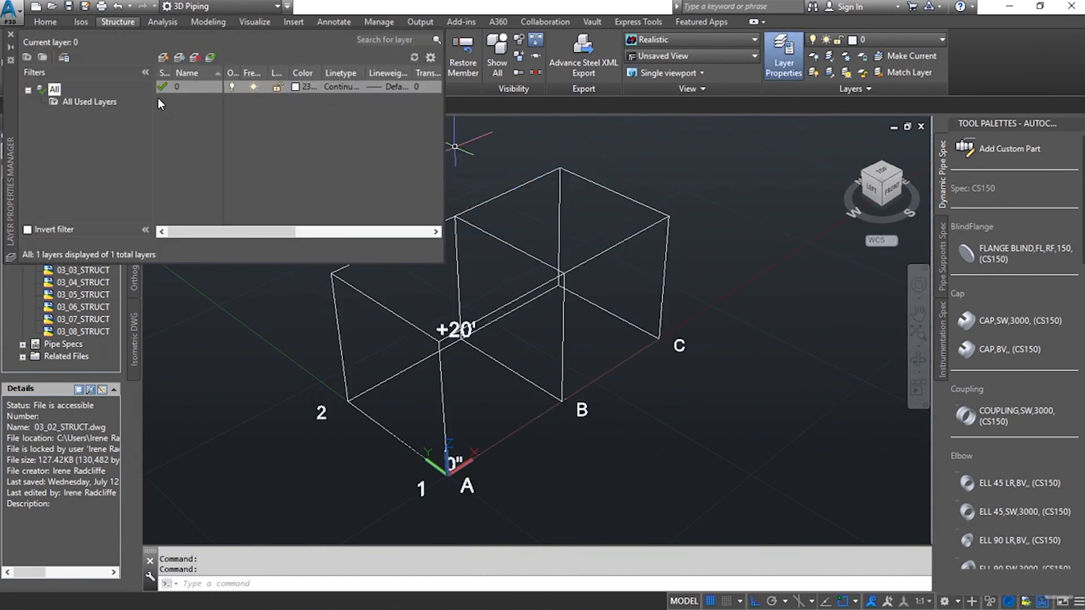
pyautogui.click(164, 57)
pyautogui.write('Grid')
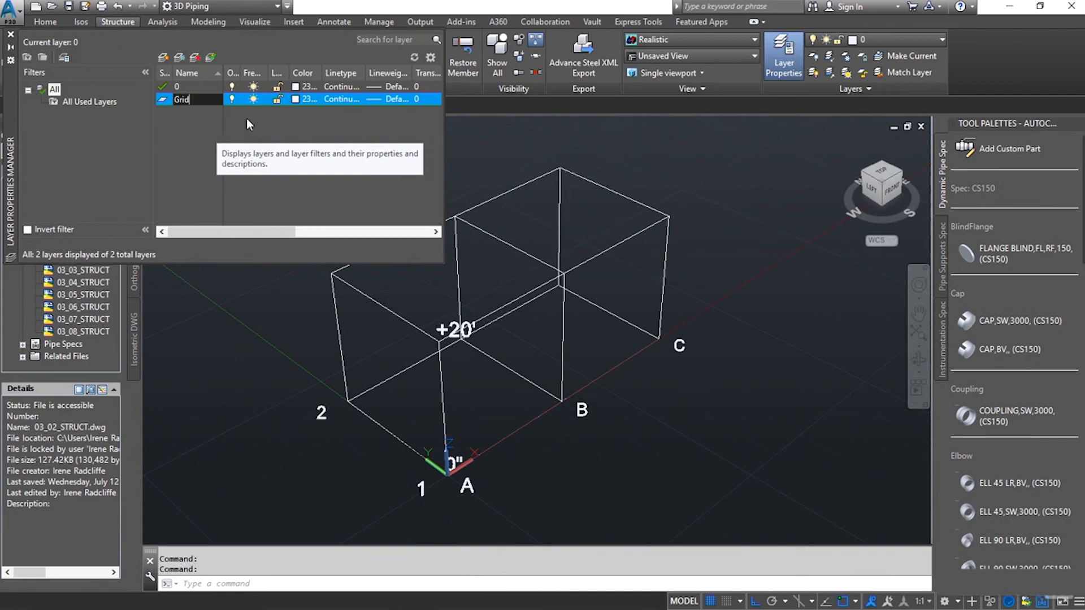
pyautogui.click(164, 57)
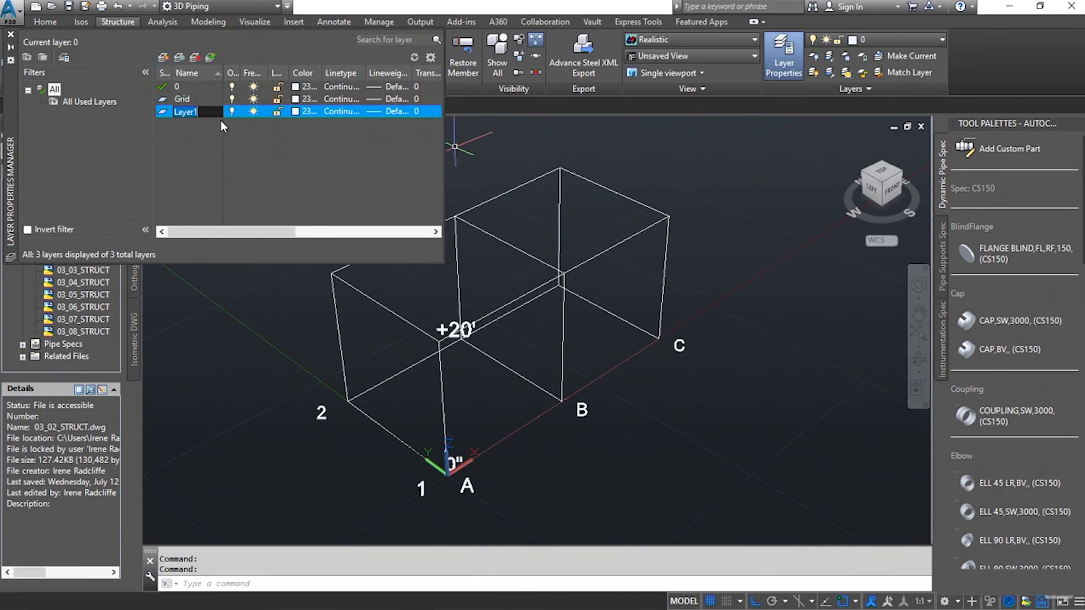
pyautogui.write('Steel')
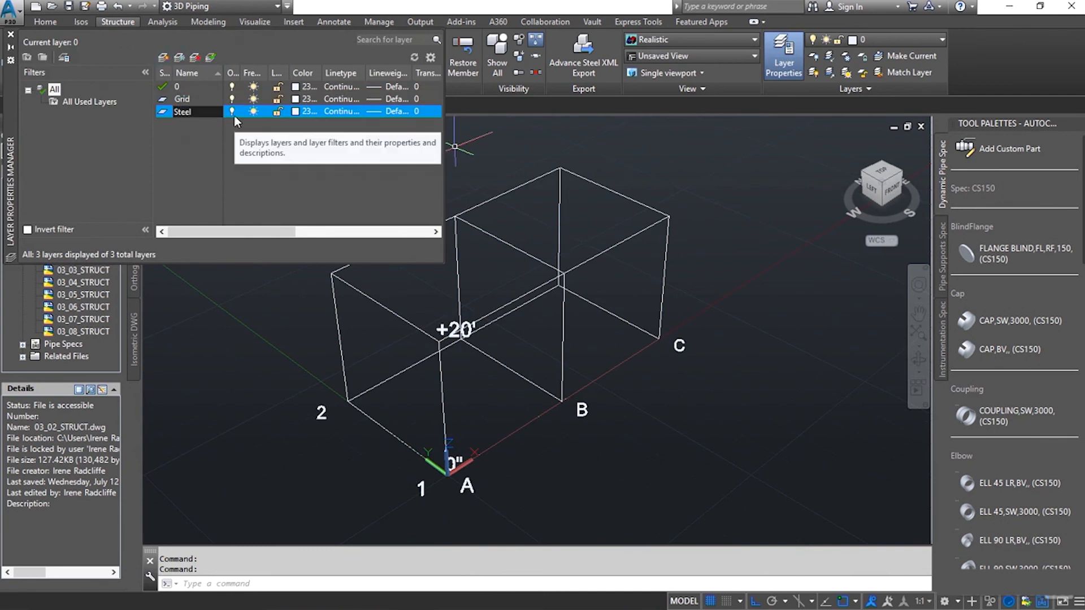
pyautogui.press('Return')
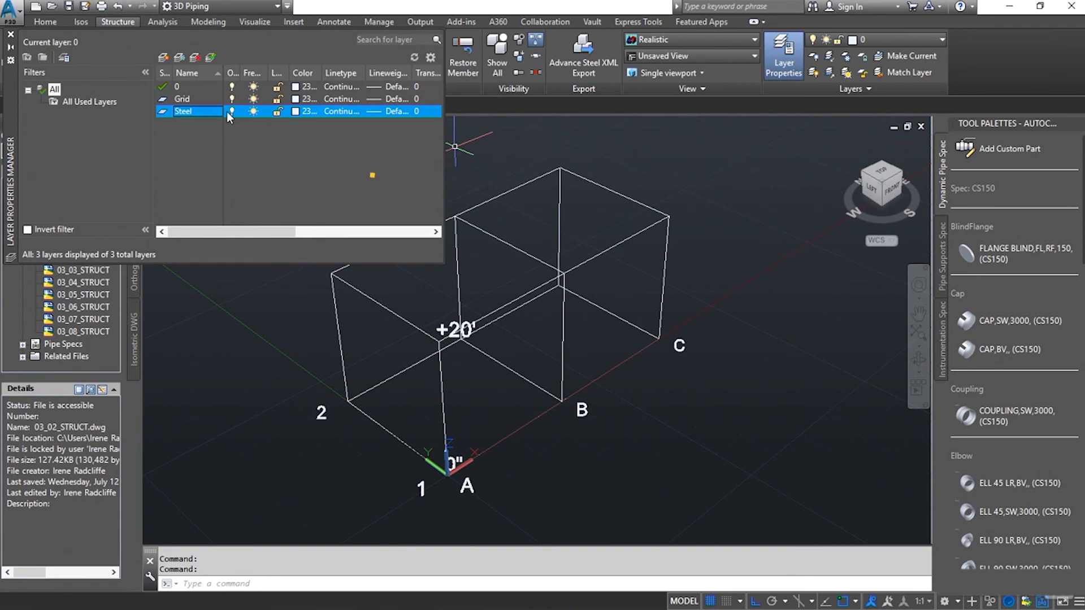
pyautogui.click(11, 34)
# - Move the structure grid from layer 0 to the Grid layer through its properties
pyautogui.hotkey('ctrl', 'a')
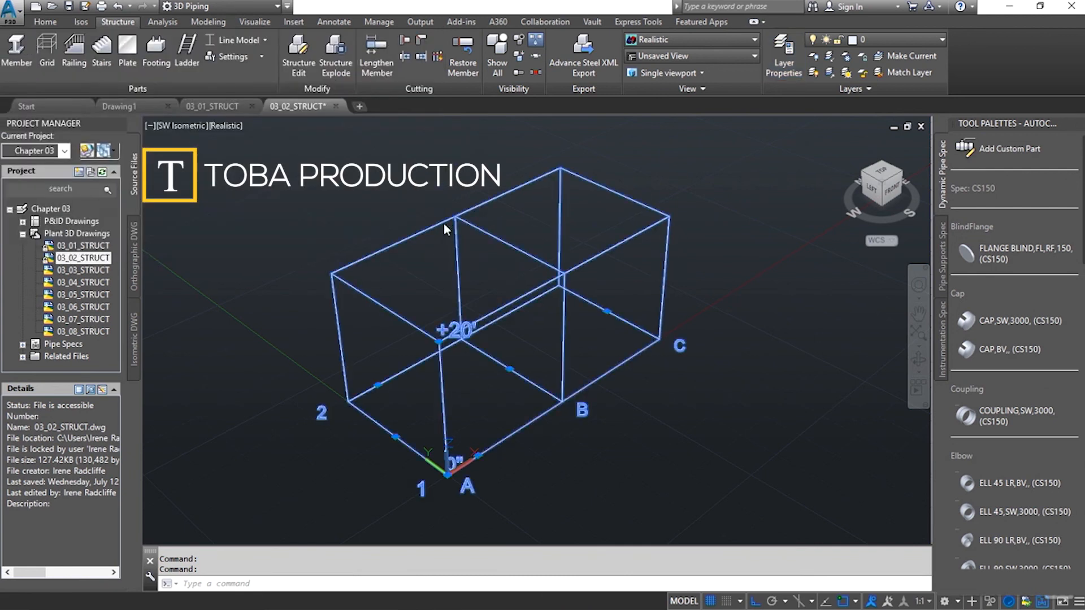
pyautogui.rightClick(443, 223)
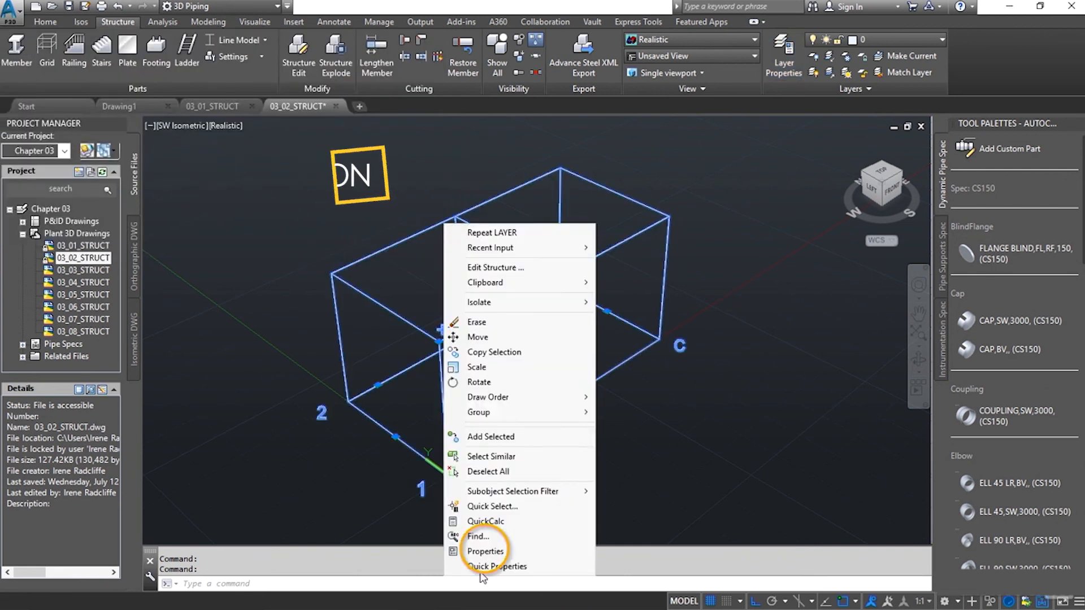
pyautogui.click(485, 551)
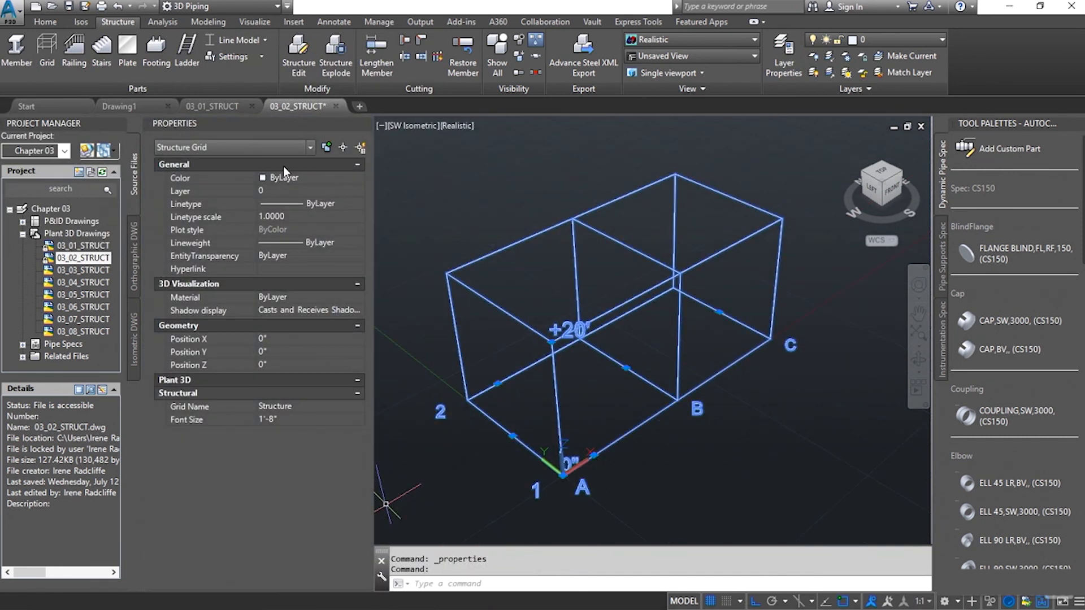
pyautogui.click(332, 191)
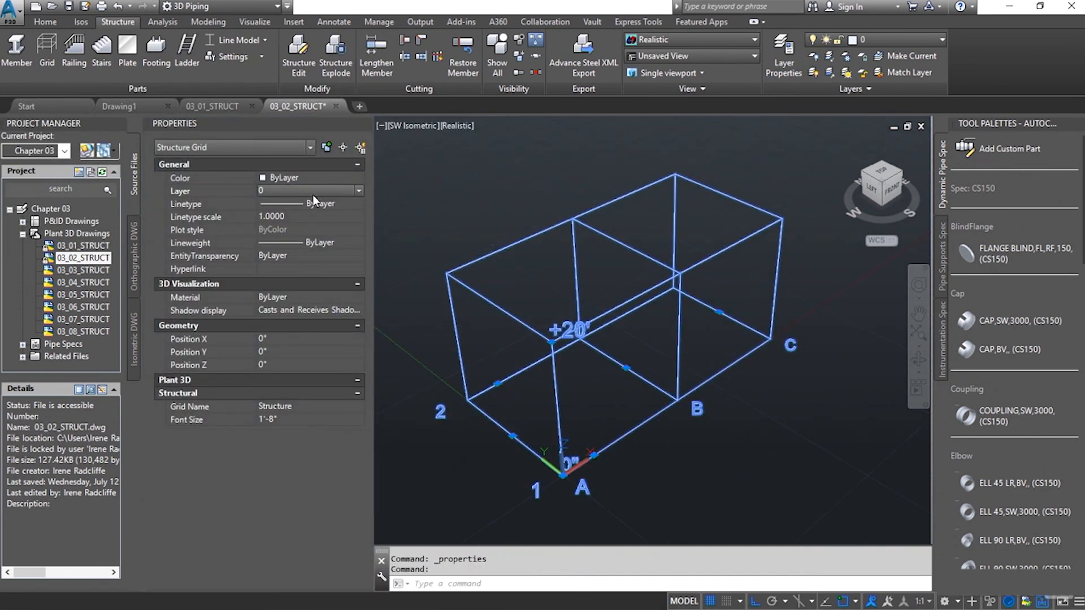
pyautogui.click(362, 191)
pyautogui.click(270, 216)
pyautogui.click(365, 121)
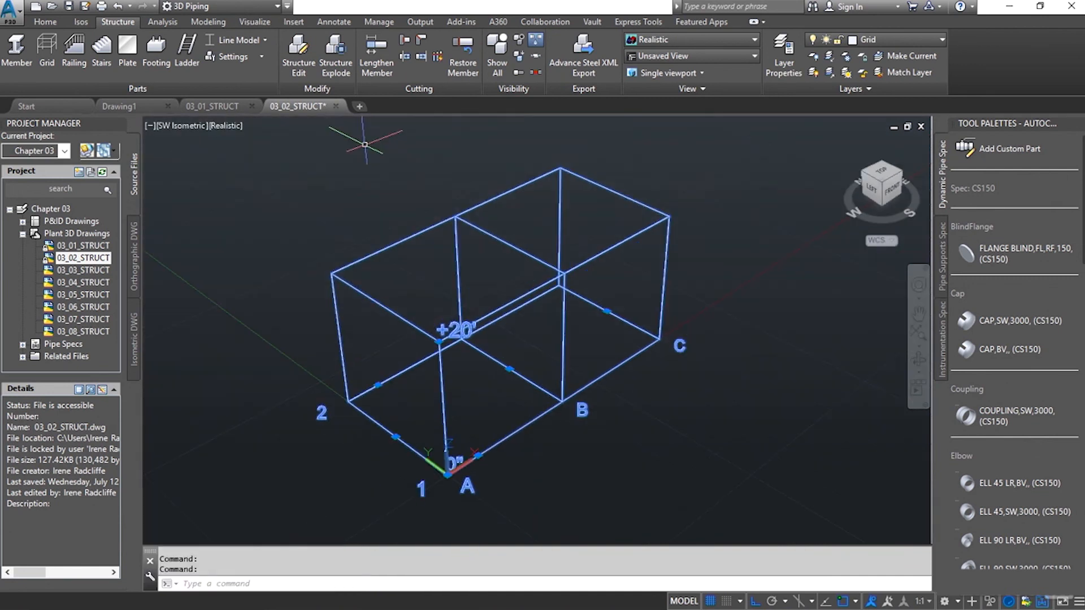